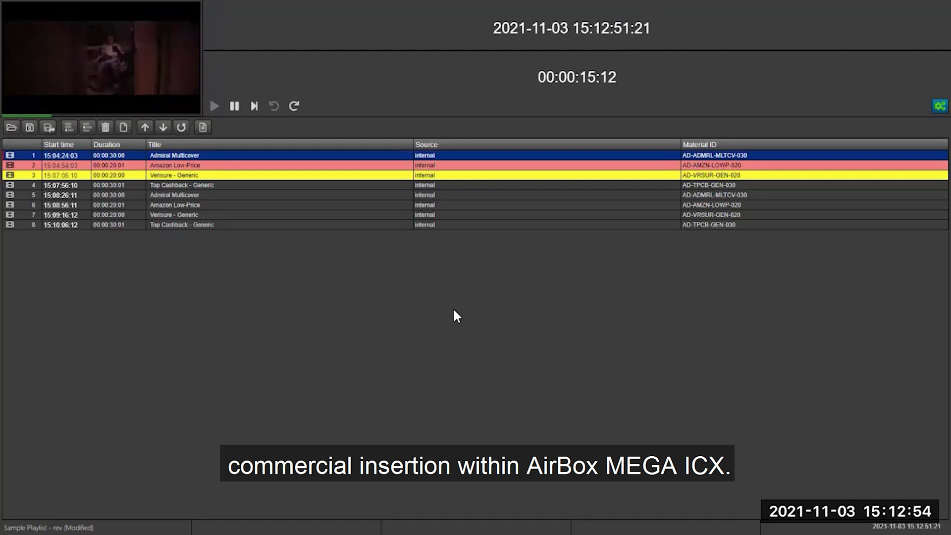
Step: Add a graphic secondary event using the Logo graphic to the Amazon Low-Price event in row 6
left_click(160, 206)
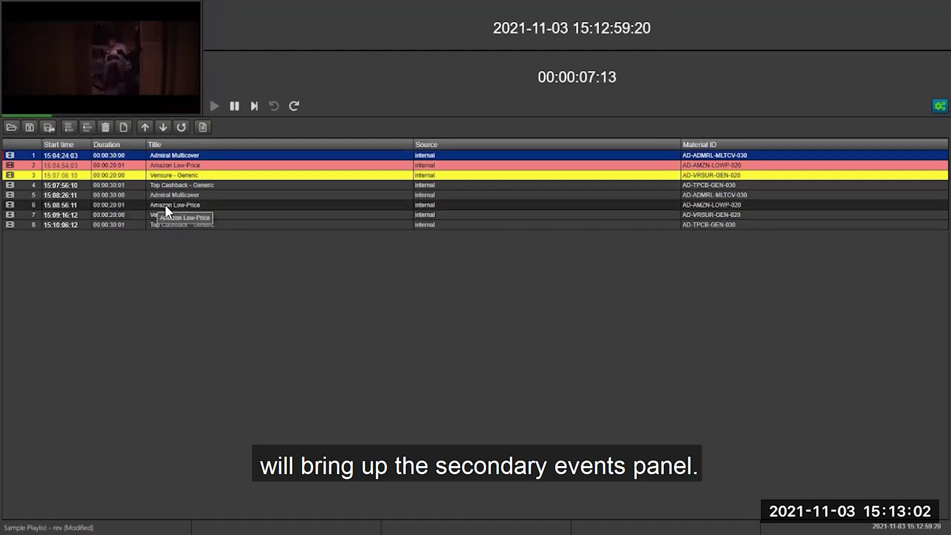
double_click(166, 206)
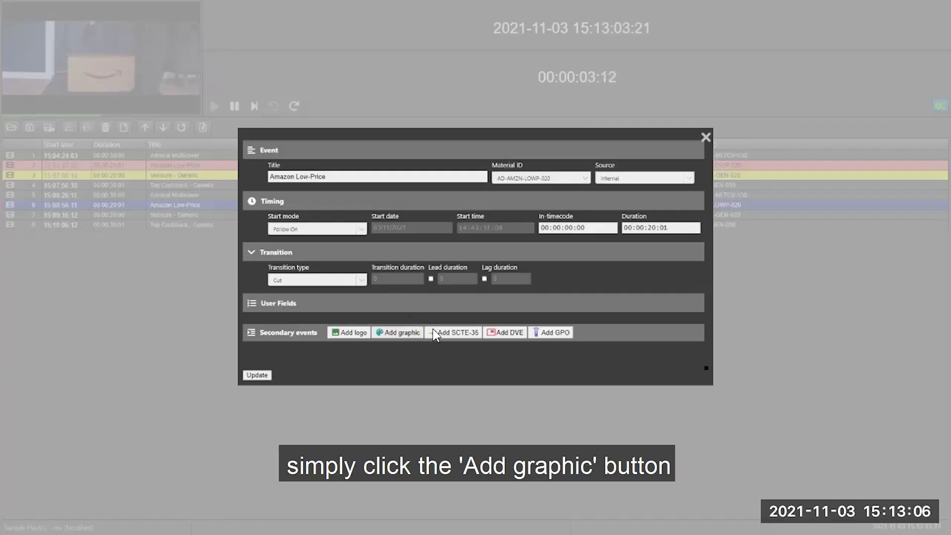
left_click(398, 332)
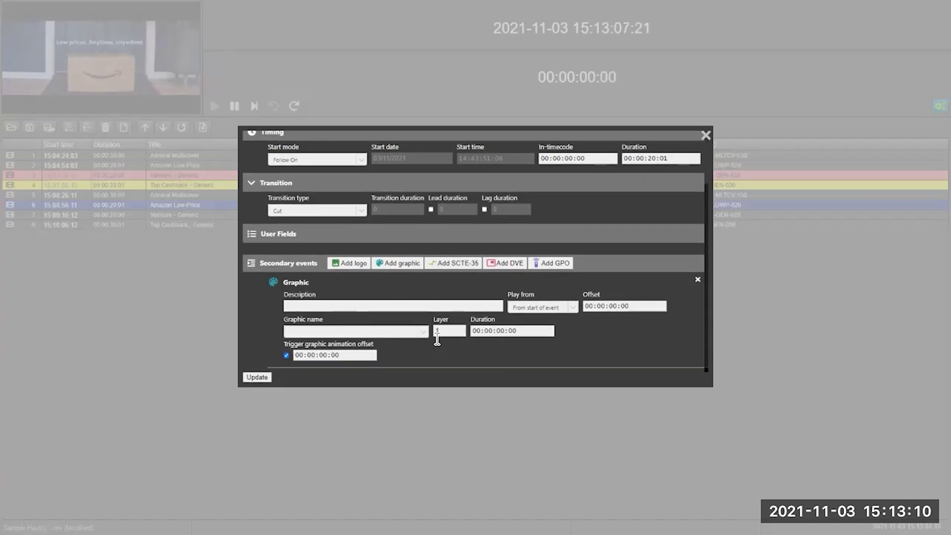
left_click(405, 333)
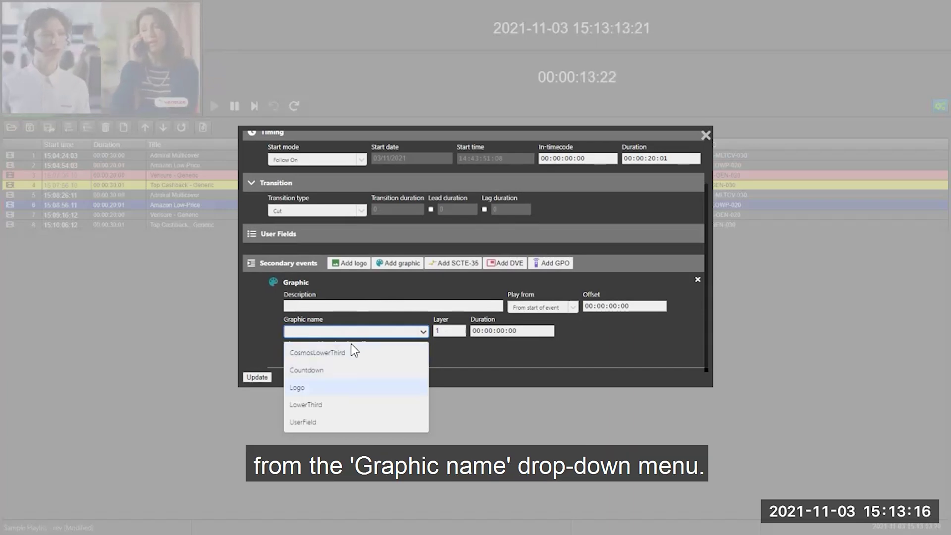
left_click(298, 387)
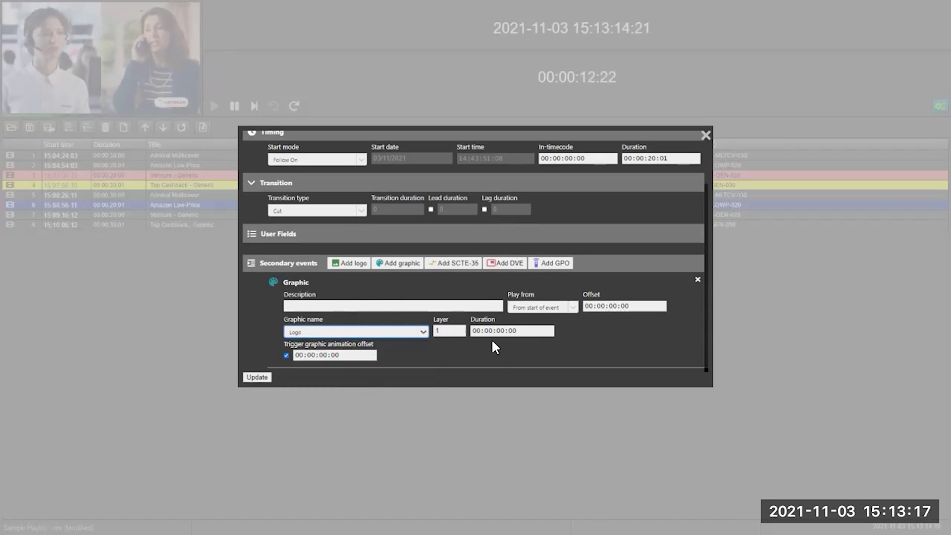
Step: Set the logo graphic's duration to 00:00:10:00, describe it as "Logo" and save the event
left_click(616, 308)
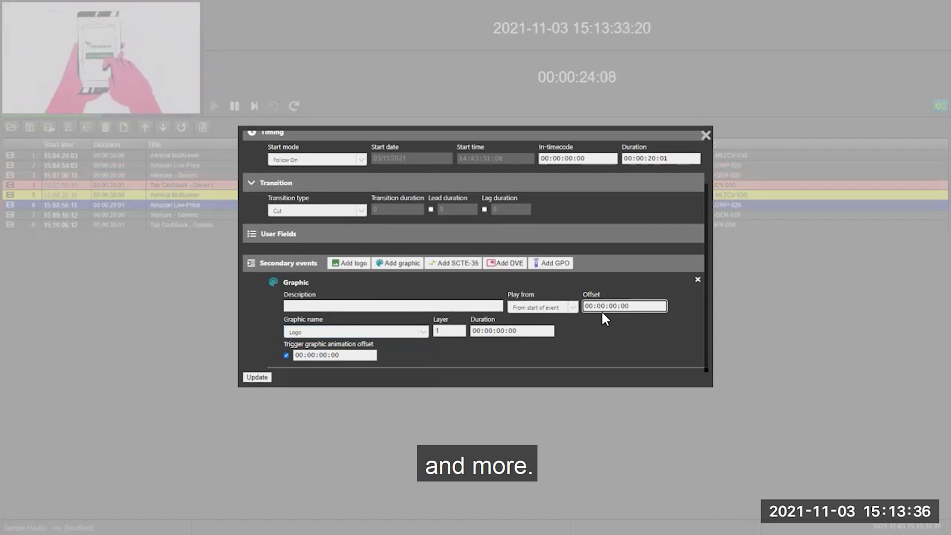
left_click(533, 332)
type("10")
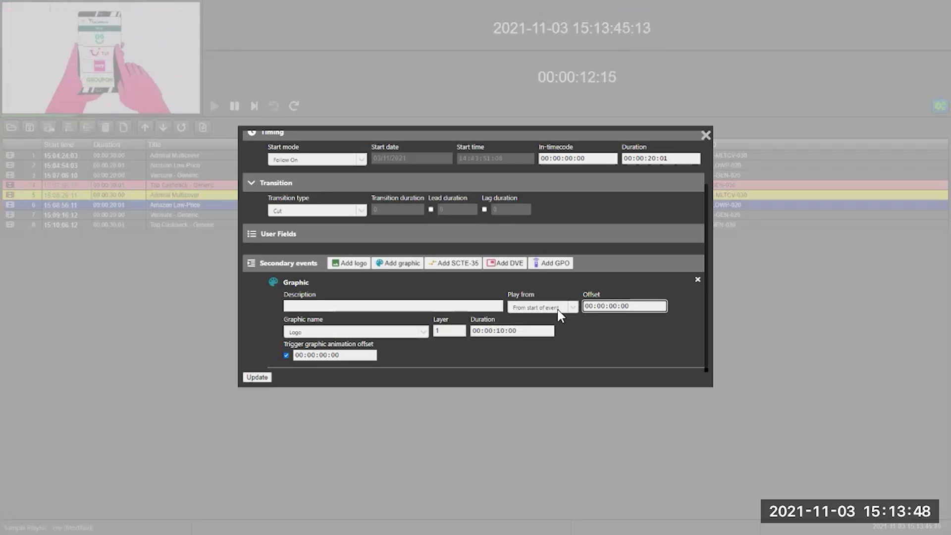
left_click(452, 307)
type("Logo")
left_click(257, 377)
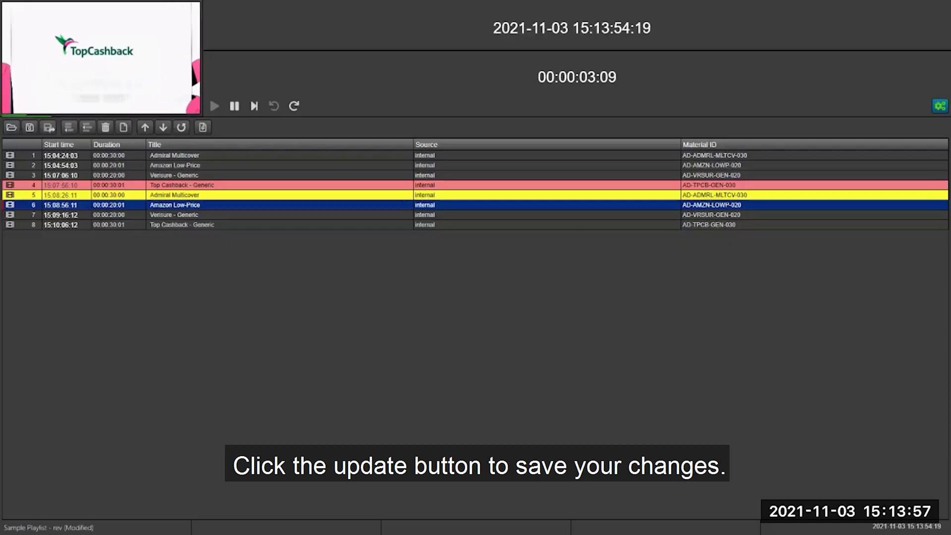
Step: Add a graphic secondary event using the LowerThird graphic to the Verisure - Generic event in row 3
left_click(225, 217)
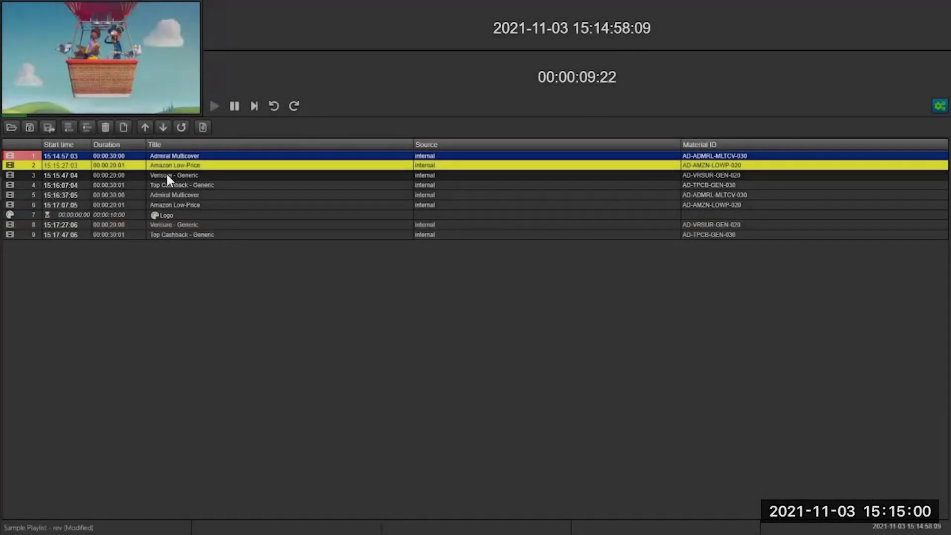
double_click(166, 178)
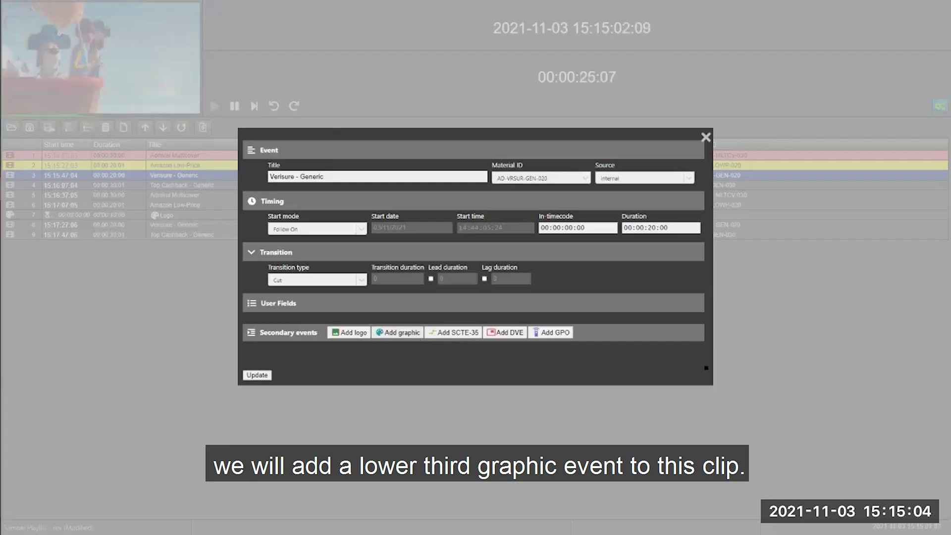
left_click(398, 333)
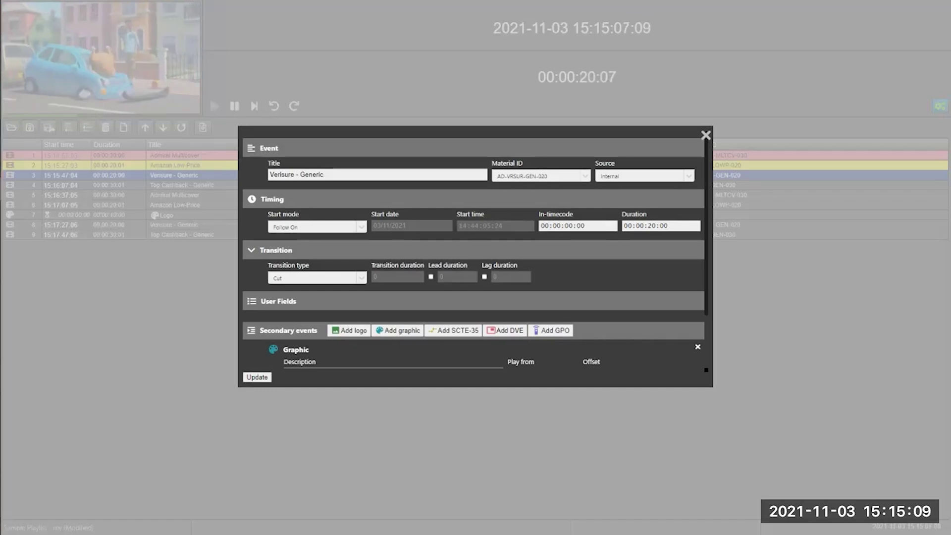
scroll(553, 352, "down", 2)
left_click(423, 331)
left_click(356, 344)
Step: Enter "Lower third" as the description of the new graphic event
left_click(398, 306)
type("Lower third")
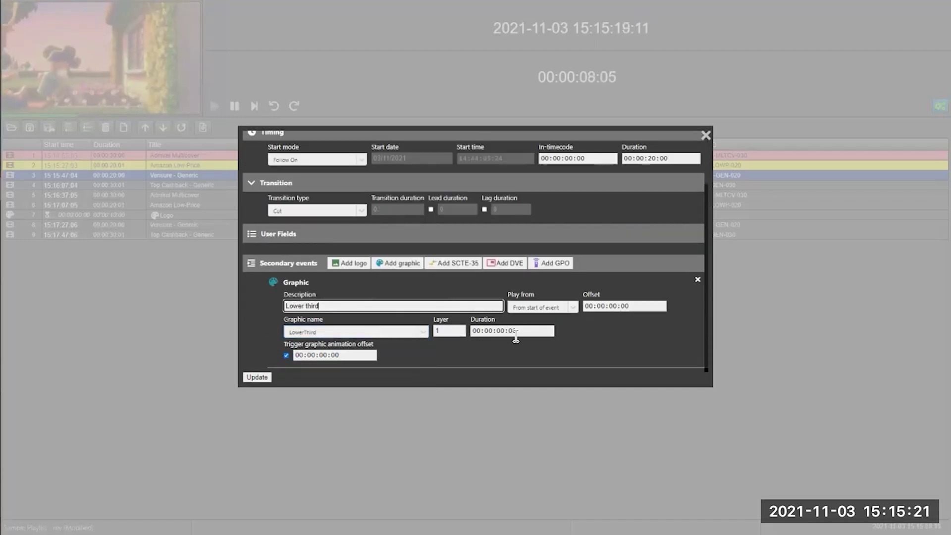
key("Return")
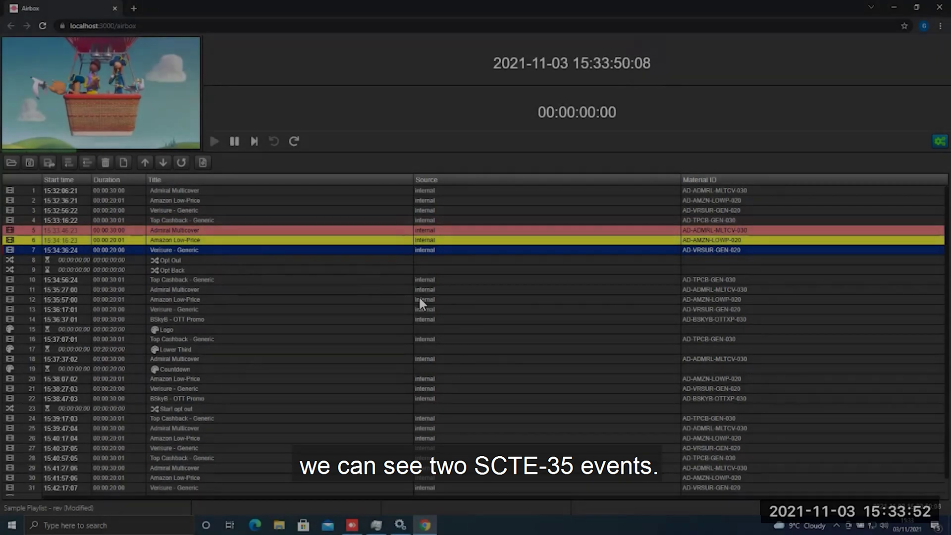
Step: Review the SCTE-35 secondary events attached to the Verisure - Generic event in row 7, then close its properties
key("Return")
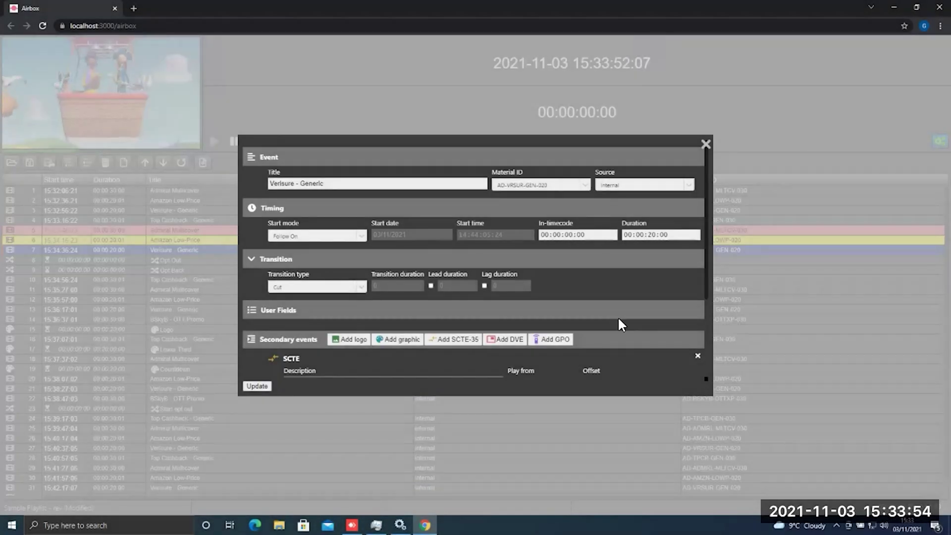
scroll(619, 322, "down", 4)
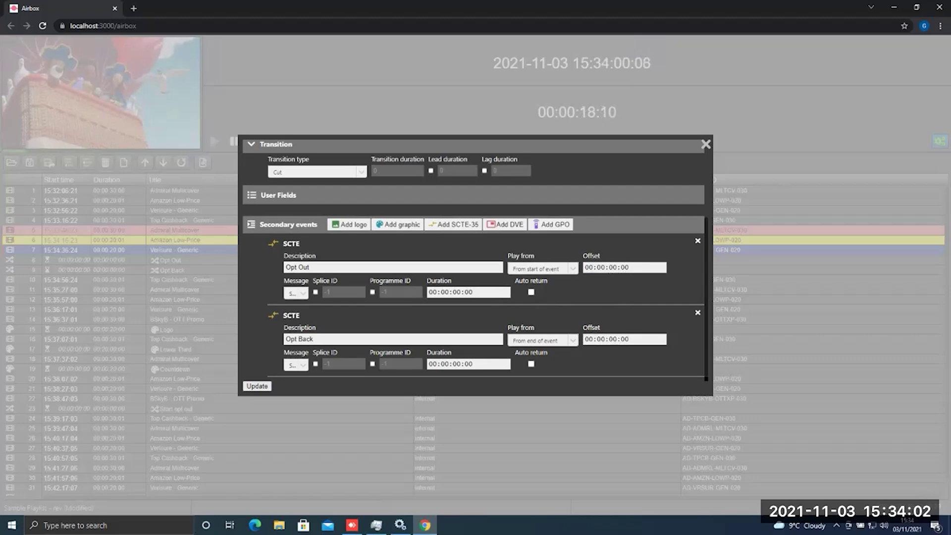
left_click(257, 386)
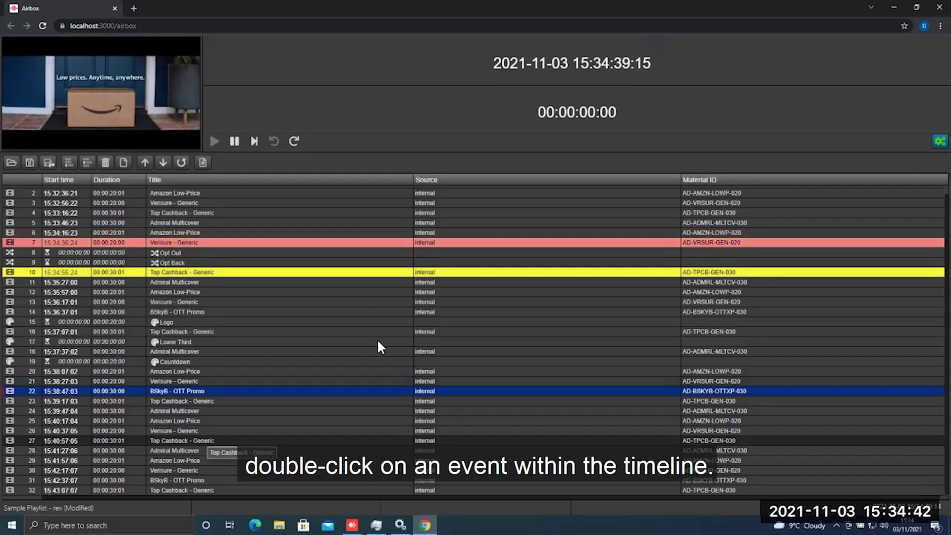
Step: Add an SCTE-35 secondary event described as "Auto-return opt-out" to the Top Cashback - Generic event in row 27
double_click(208, 441)
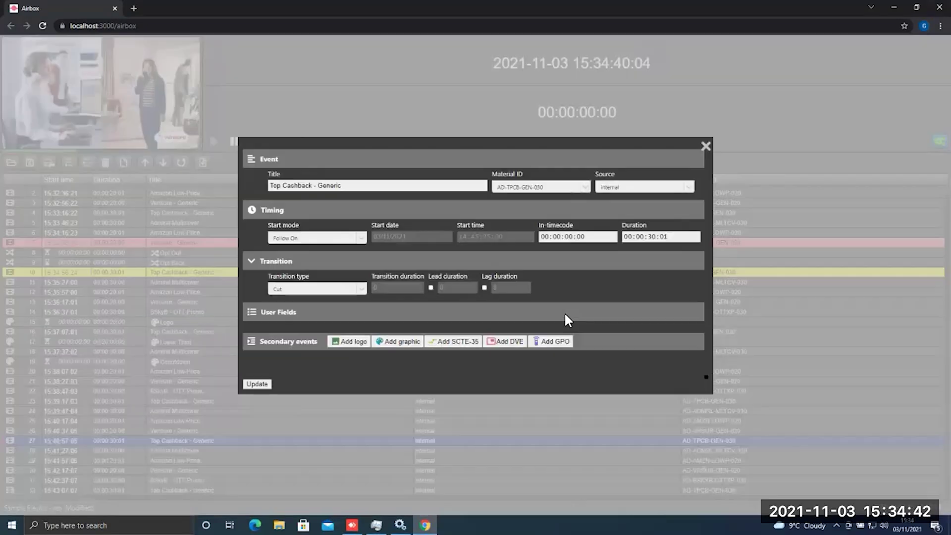
left_click(457, 341)
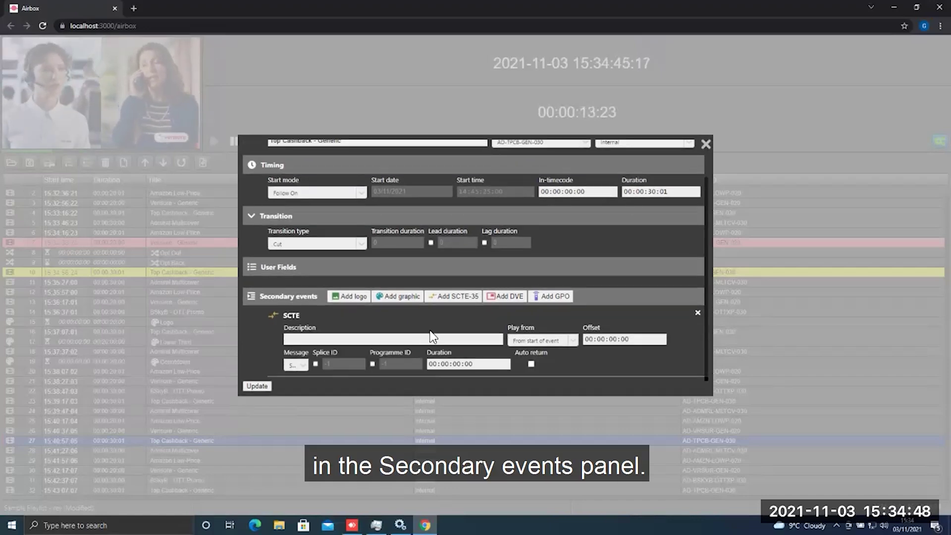
left_click(432, 339)
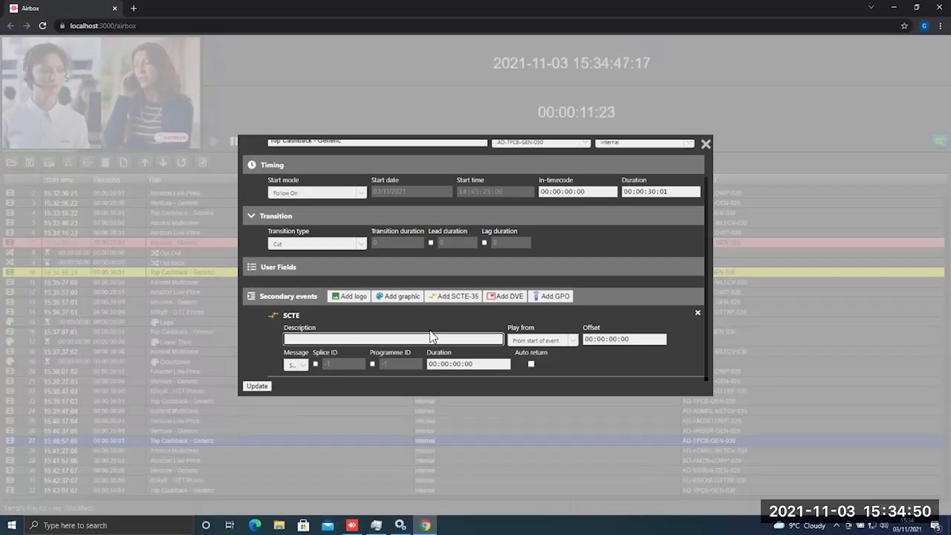
type("Auto-return opt-out")
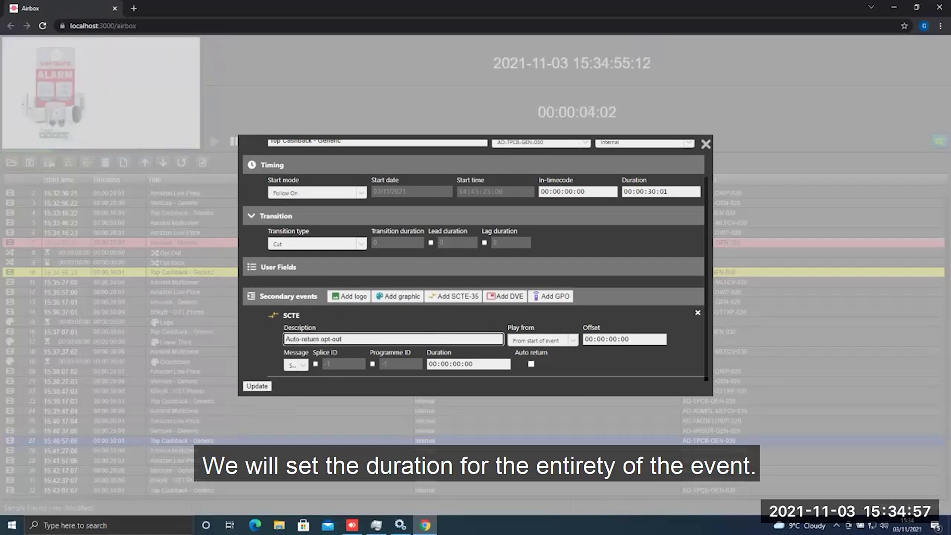
Step: Set the SCTE-35 event's duration to 00:00:30:00, its message to Splice start, enable auto return and save the event
left_click(468, 364)
type("3000")
left_click(295, 364)
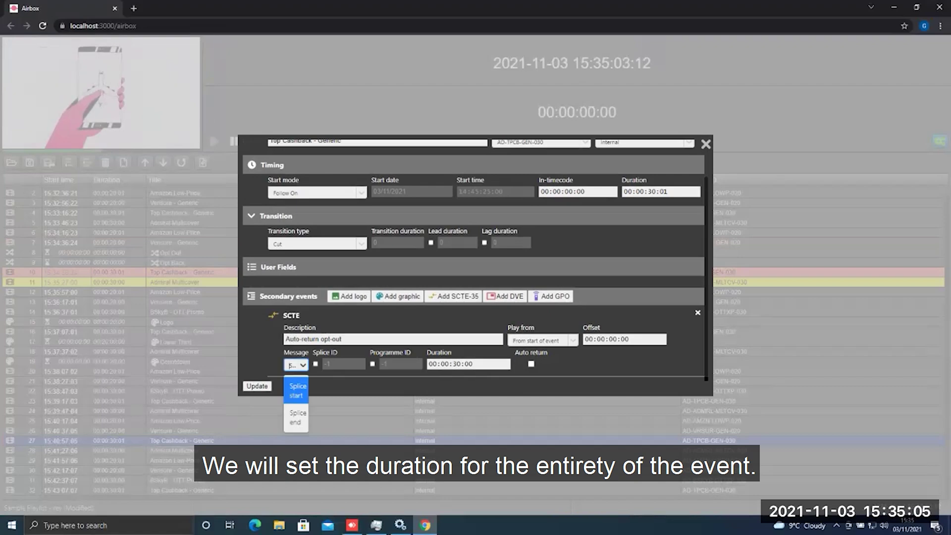
left_click(295, 380)
left_click(295, 364)
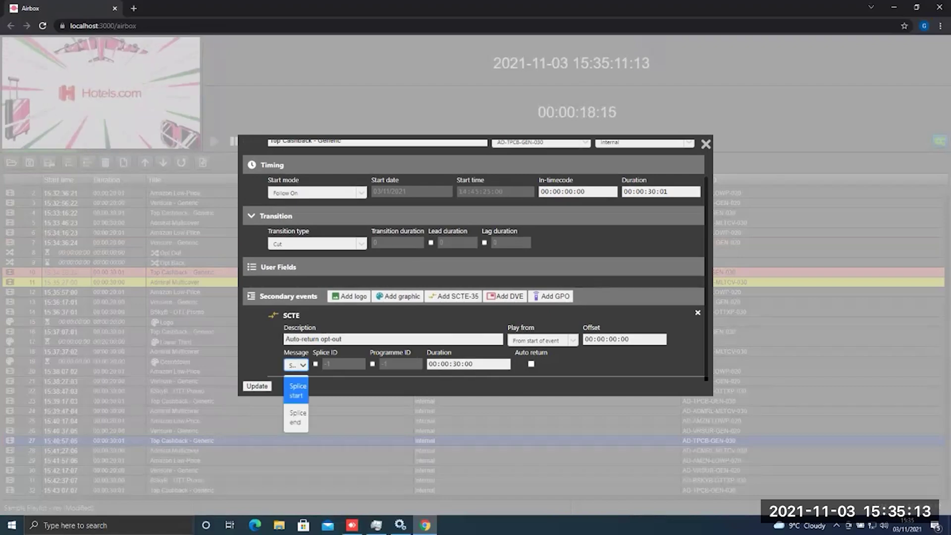
left_click(531, 363)
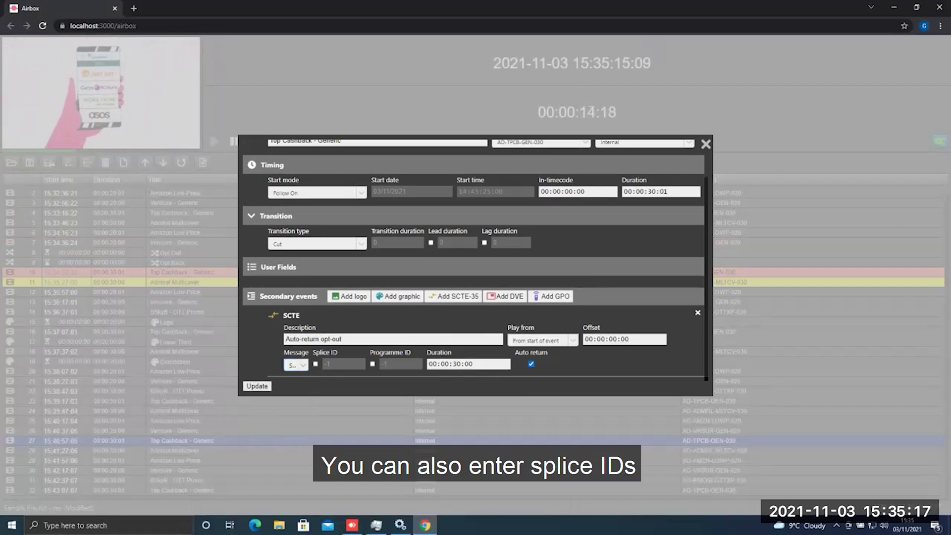
left_click(256, 386)
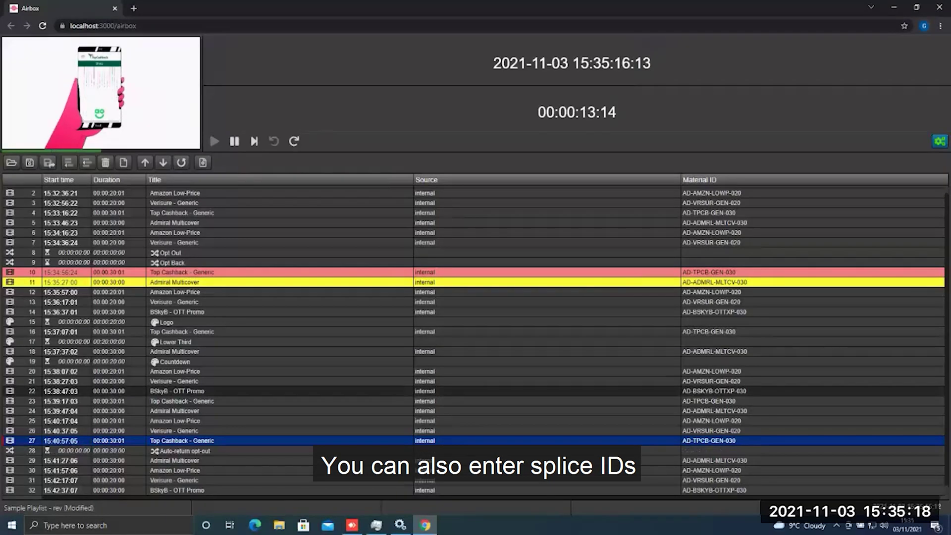